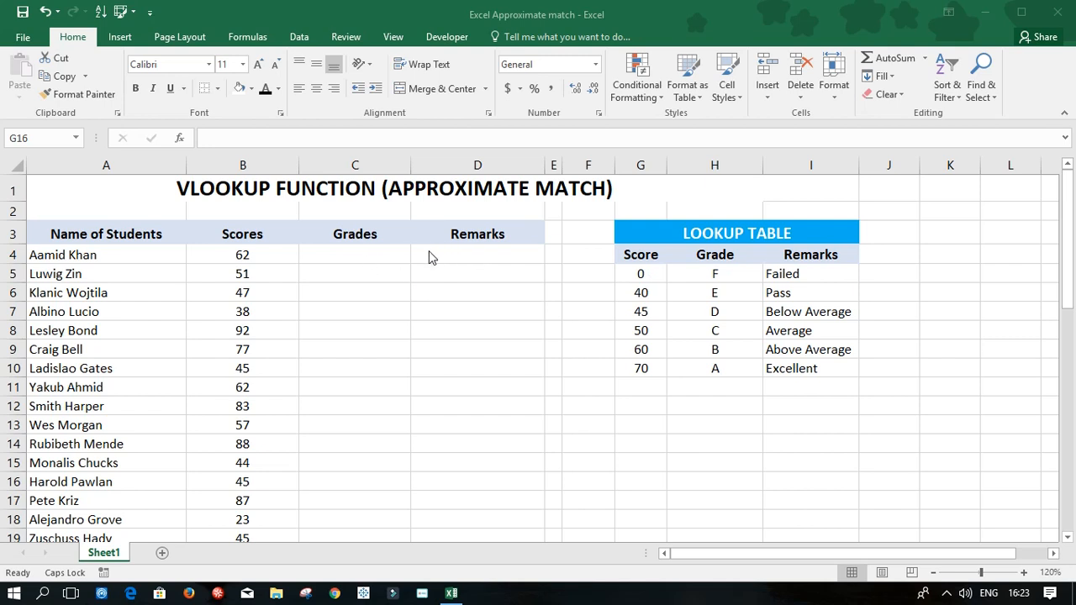
Step: Enter the formula =VLOOKUP(B4,$G$5:$I$10,2,TRUE) in cell C4 to look up the first student's grade
click(383, 254)
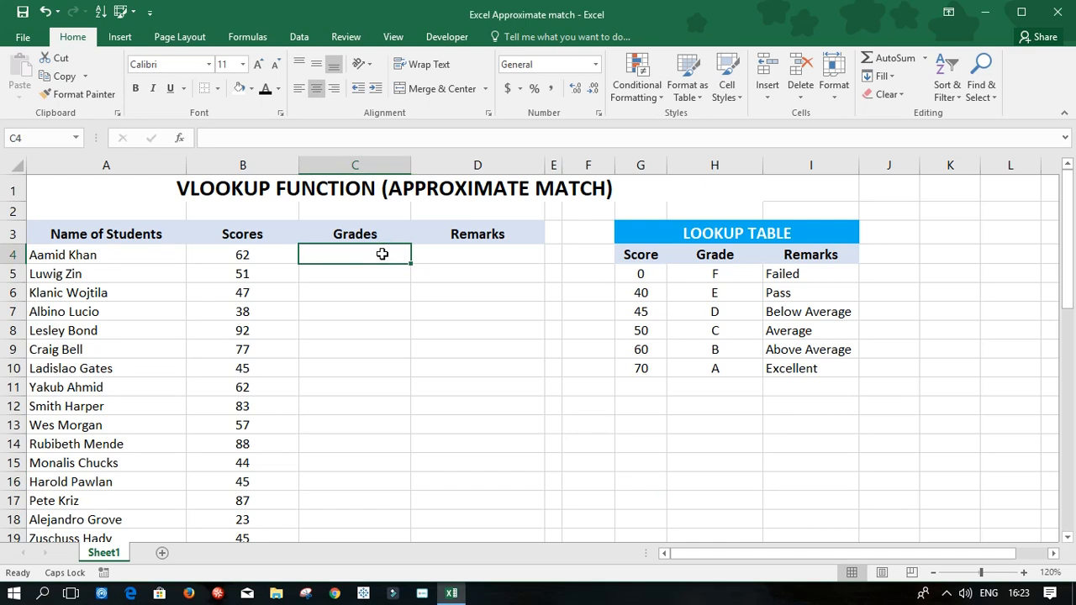
text(=VLOOKUP()
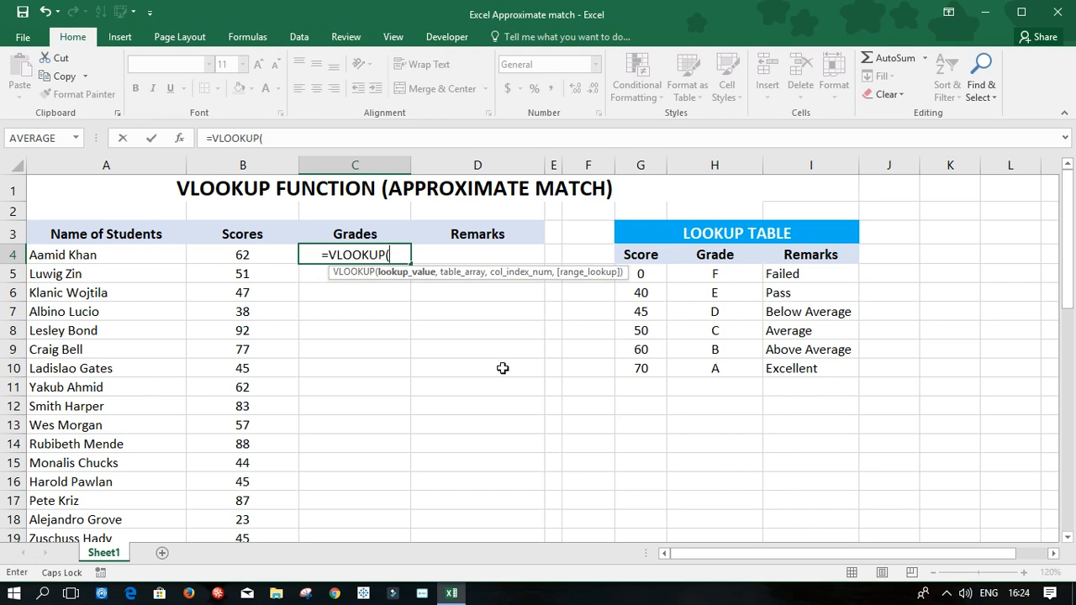
click(247, 256)
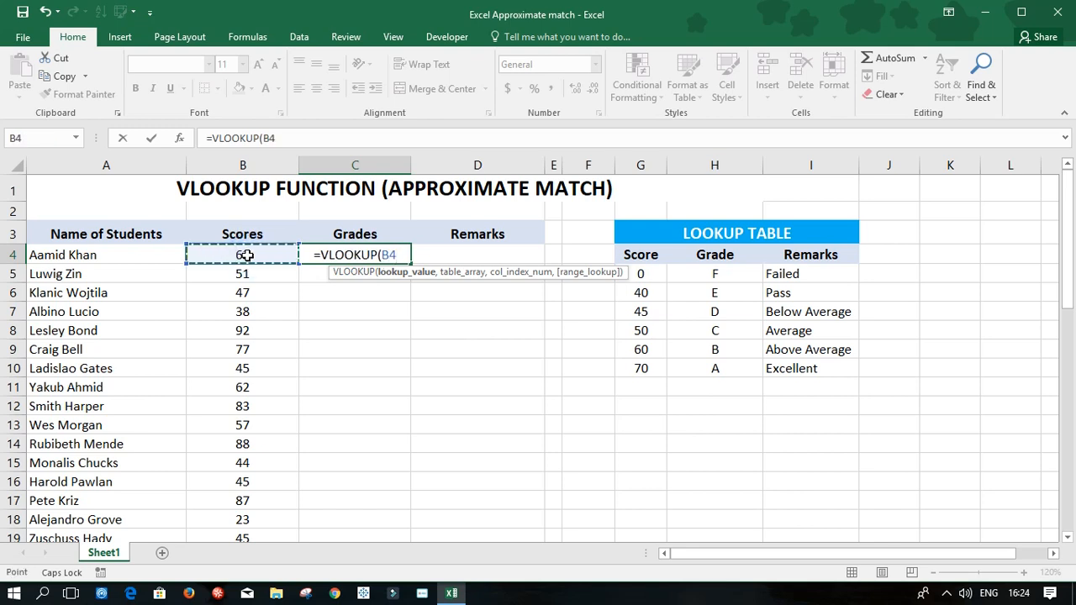
text(,)
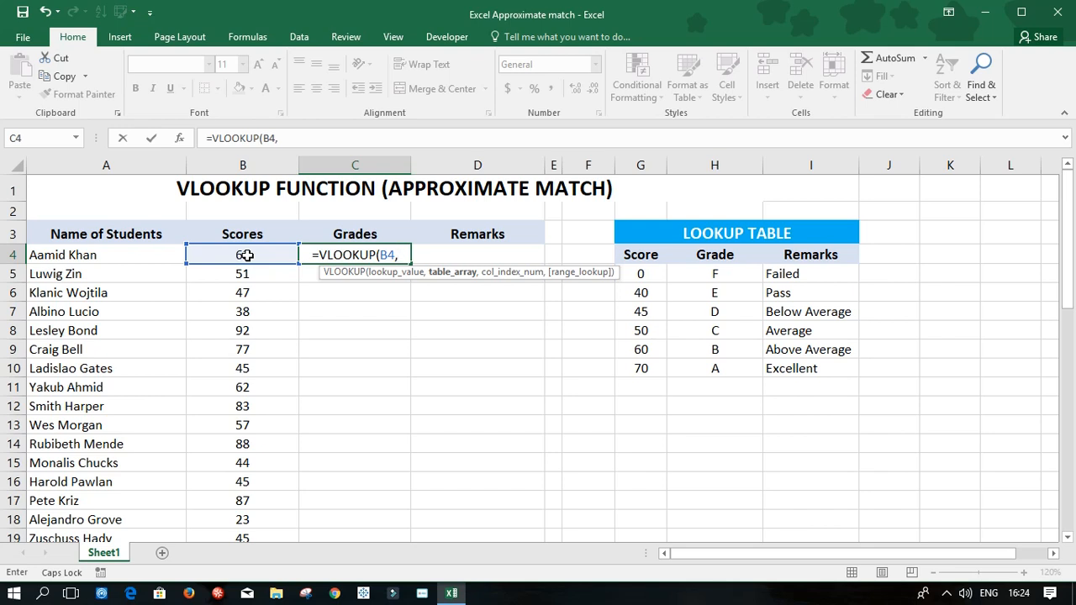
drag(644, 274, 797, 371)
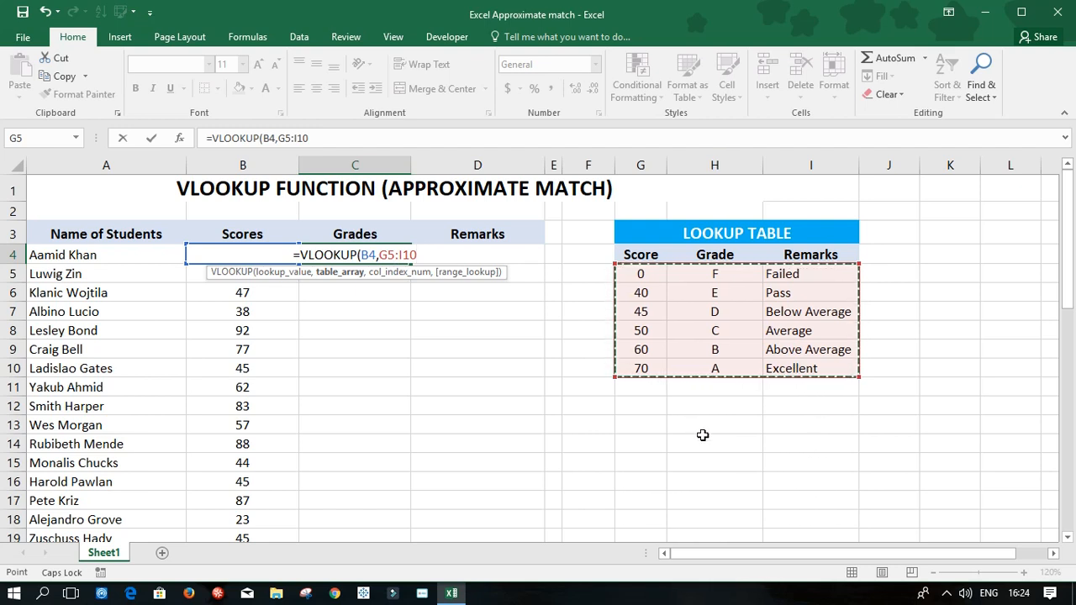
key(F4)
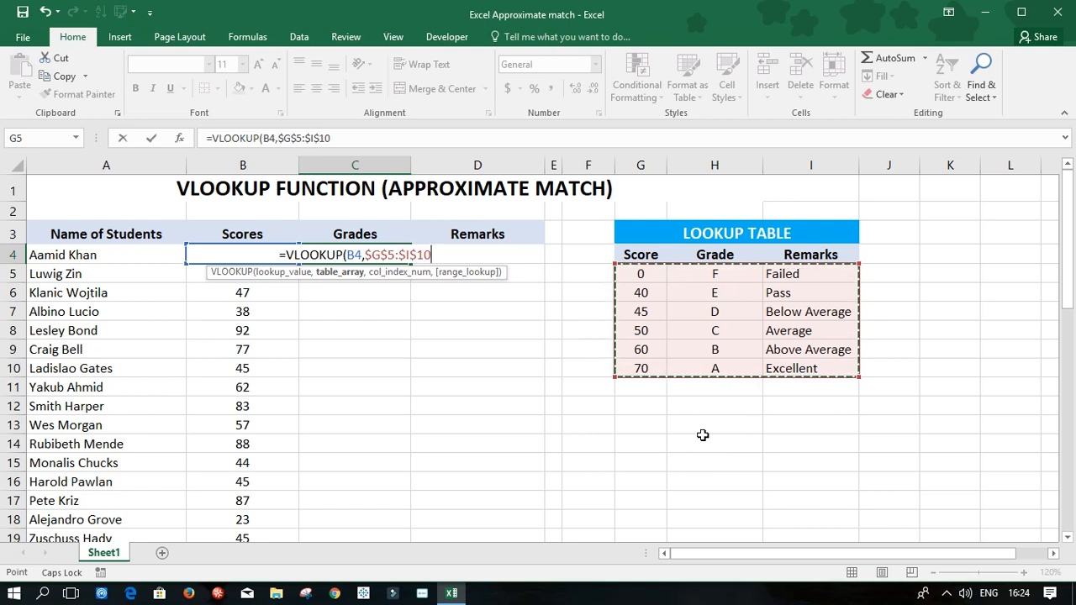
text(,)
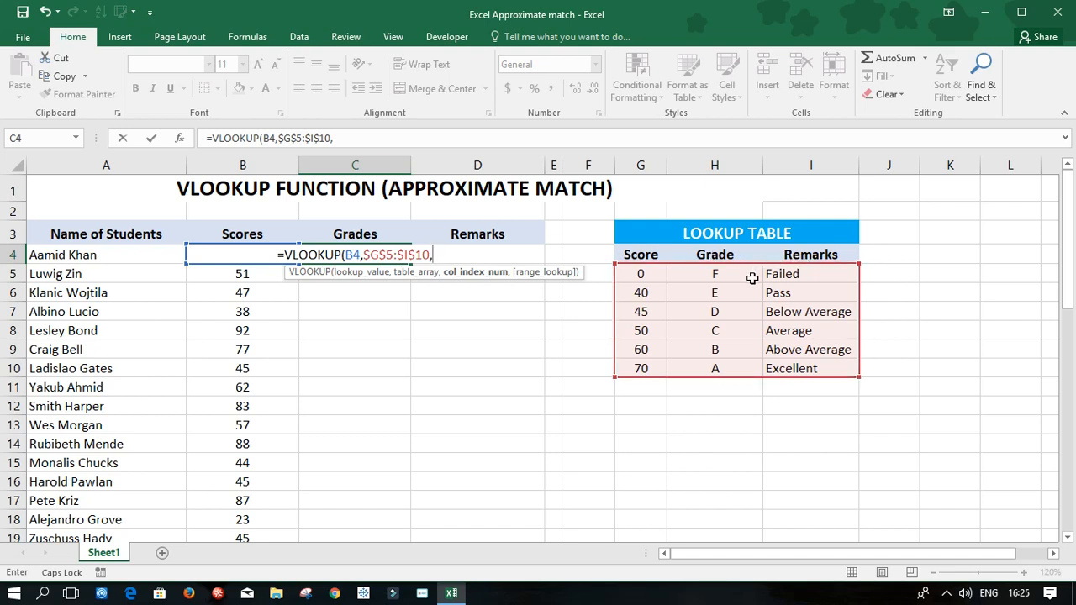
text(2)
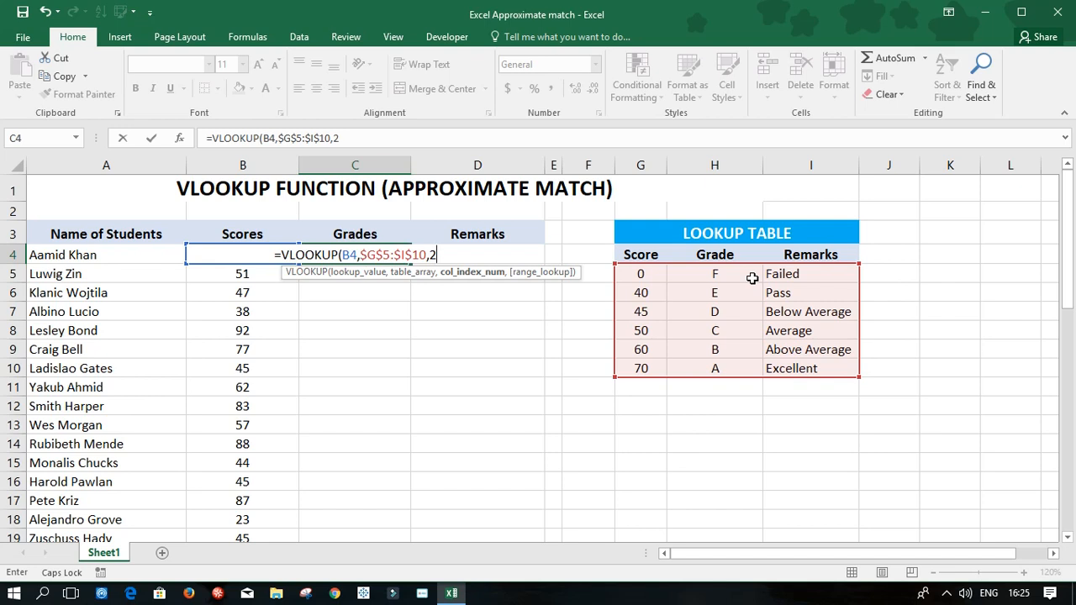
text(,)
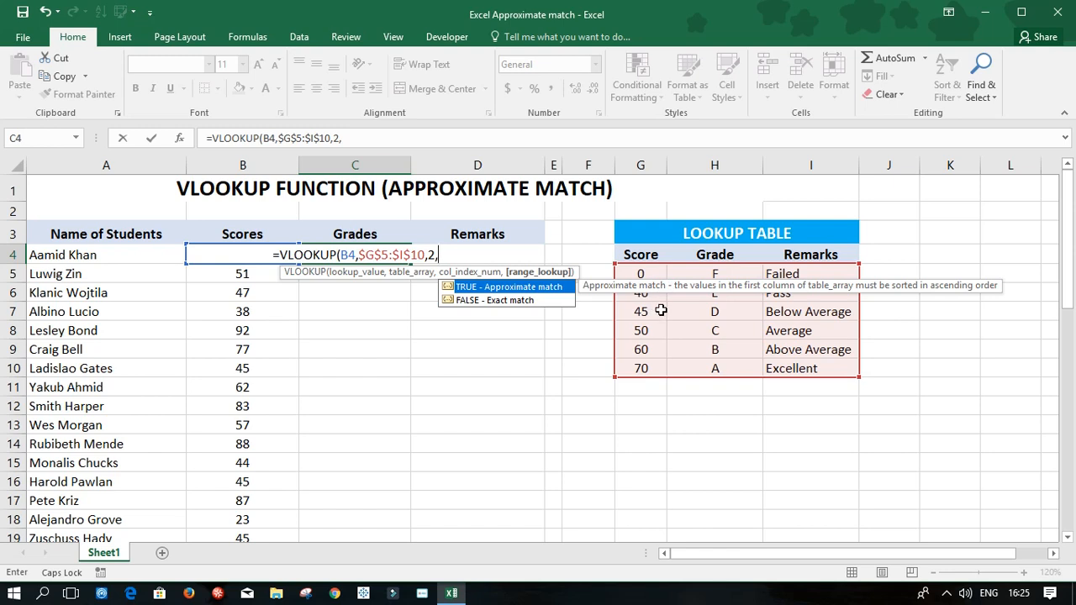
key(Tab)
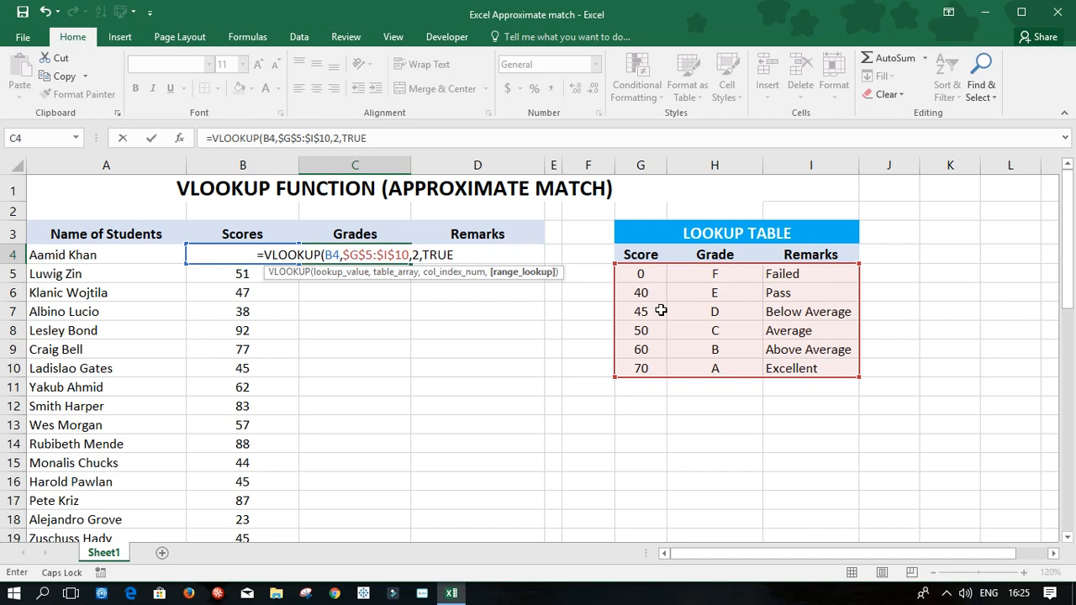
text())
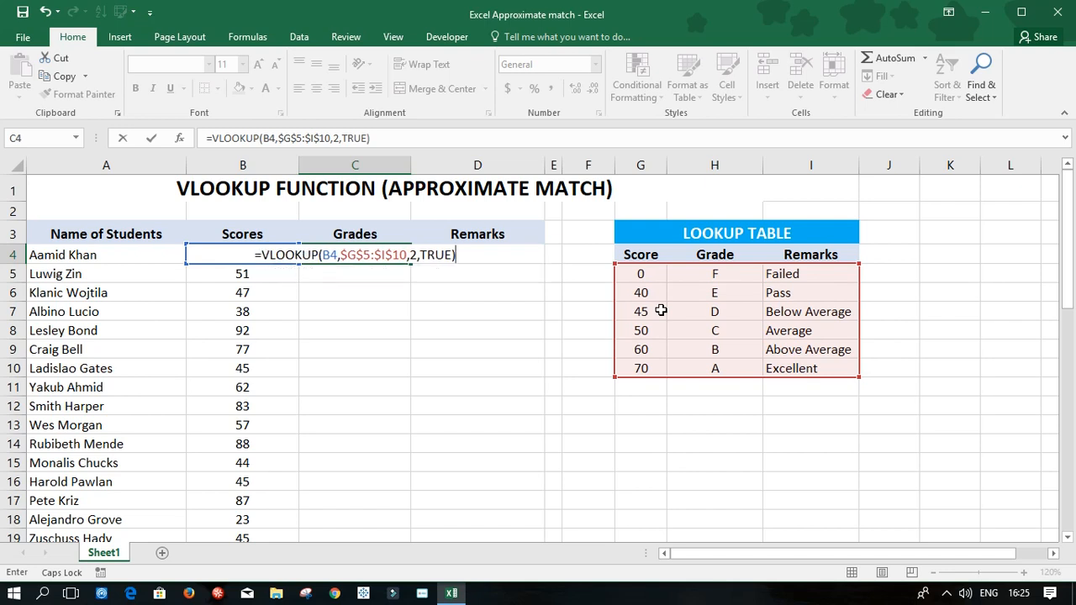
key(Return)
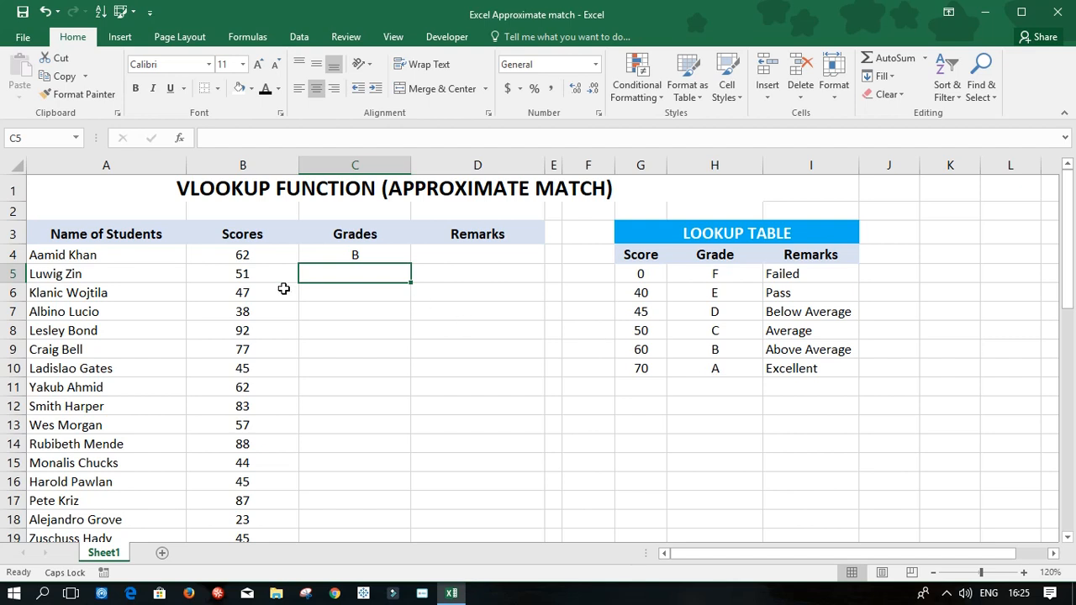
Step: Fill the C4 grade formula down the Grades column for all students
click(354, 257)
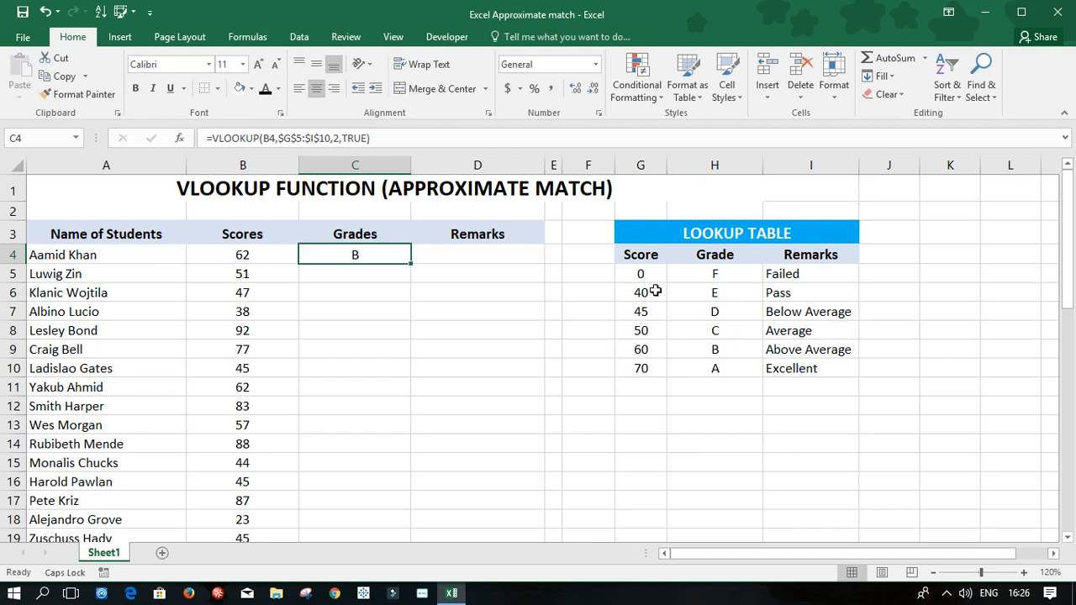
double_click(410, 263)
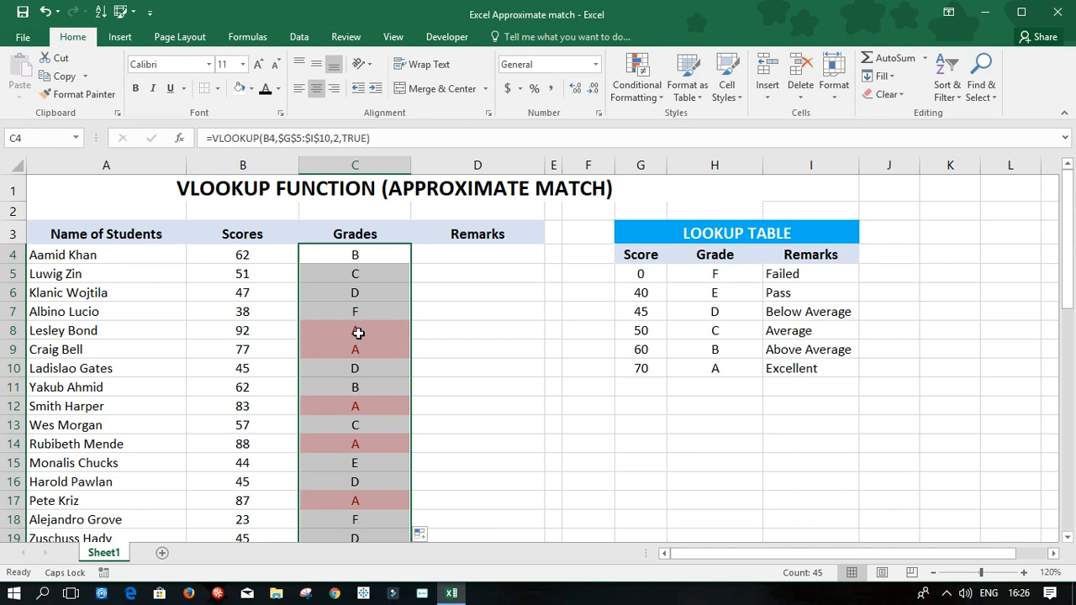
click(647, 87)
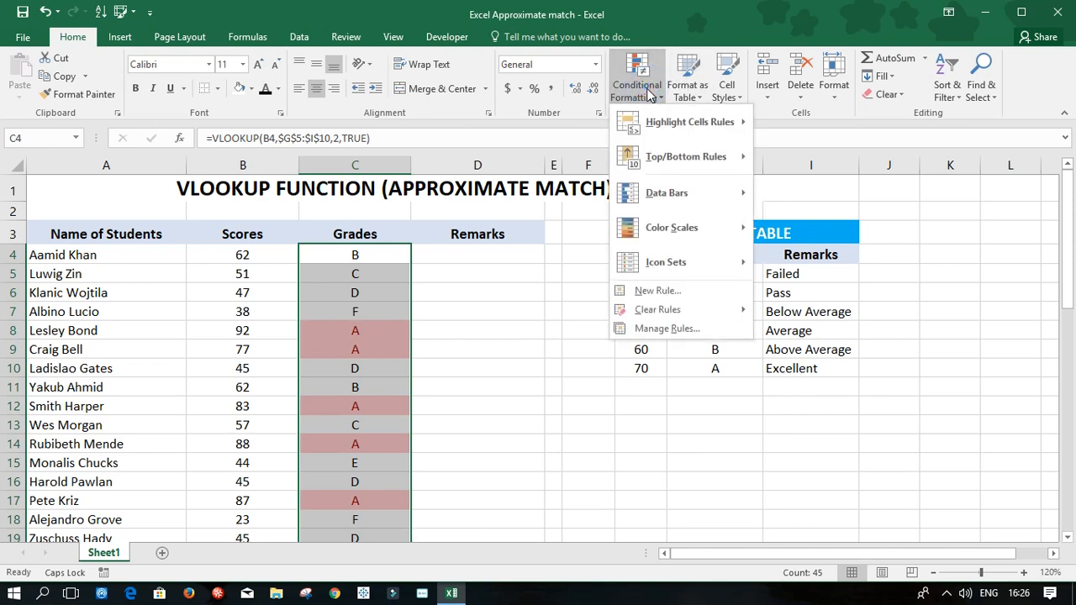
click(509, 286)
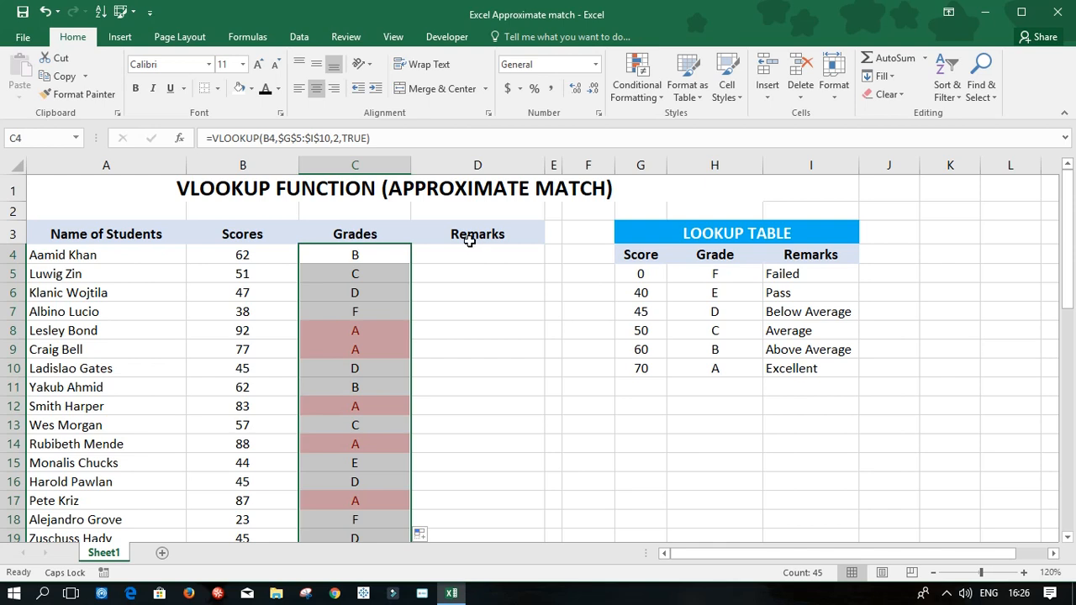
Step: Copy the text of the VLOOKUP formula in C4 and paste it unchanged into cell D4 under Remarks
click(391, 139)
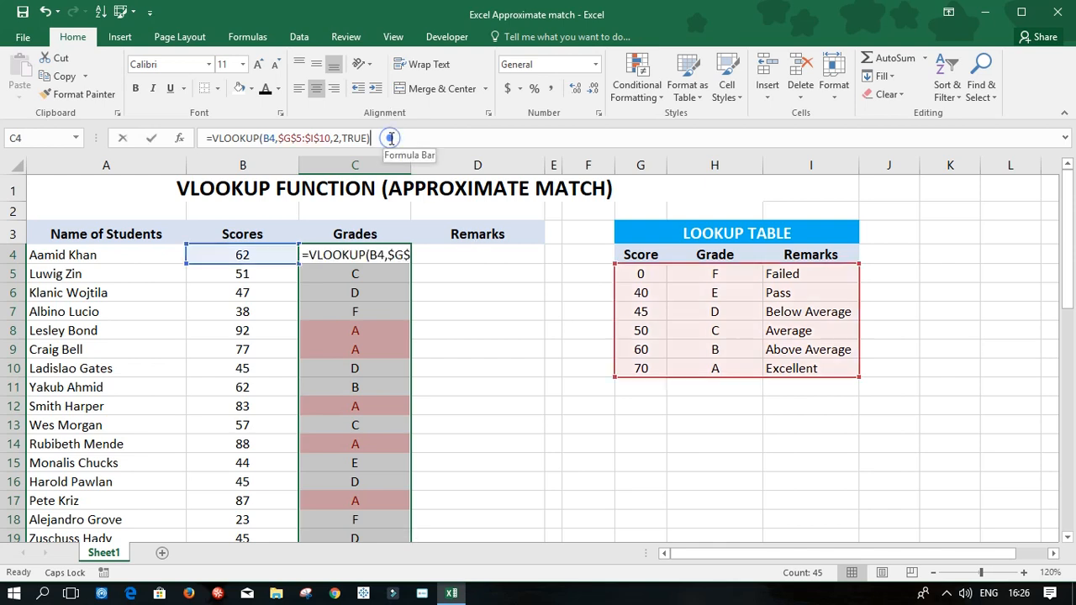
drag(392, 139, 205, 142)
key(ctrl+c)
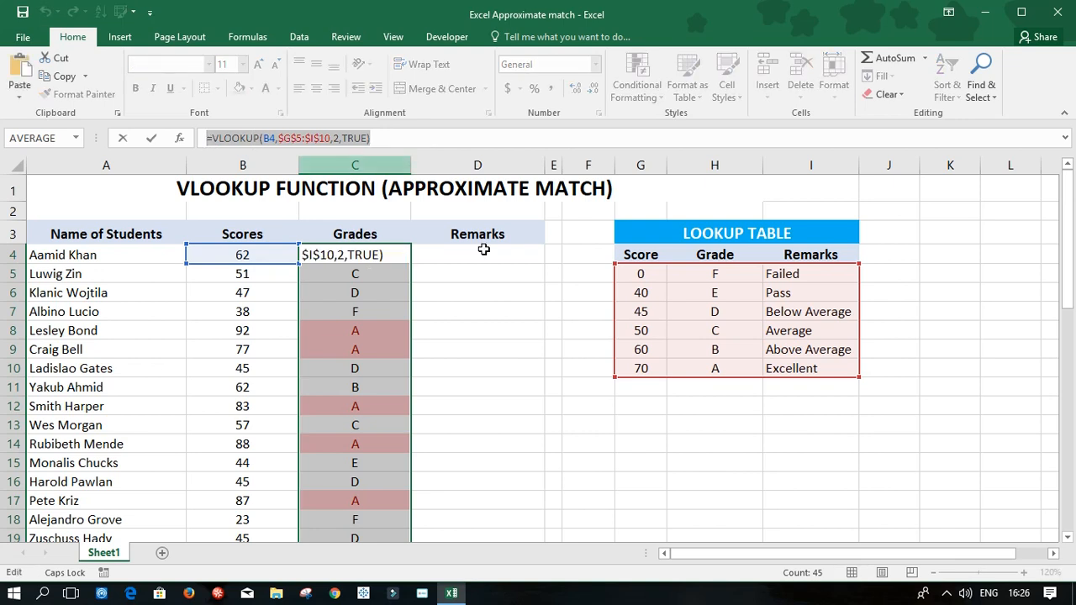
key(Escape)
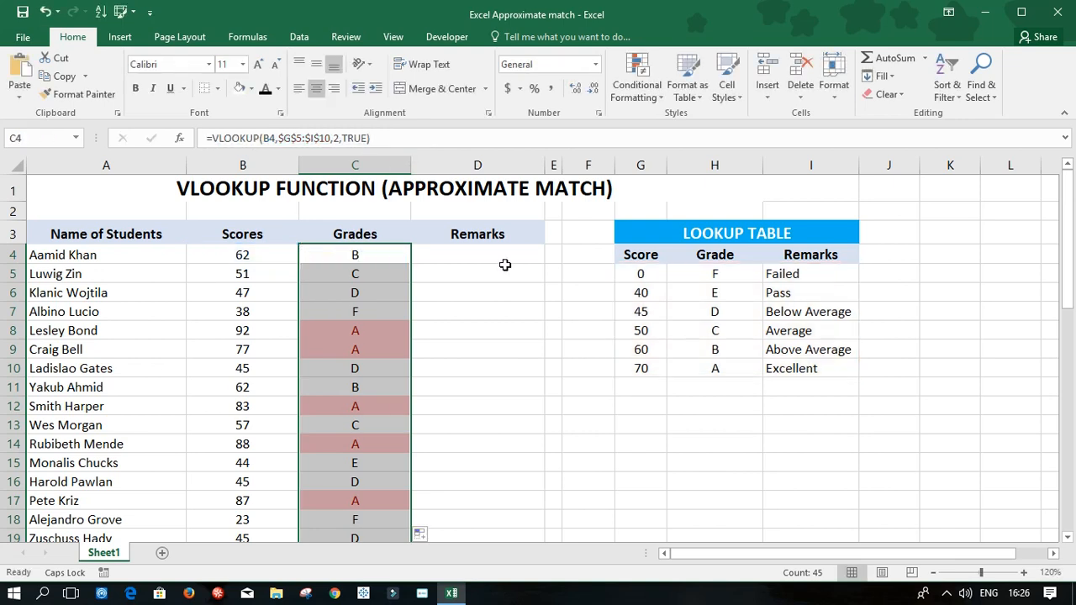
click(506, 260)
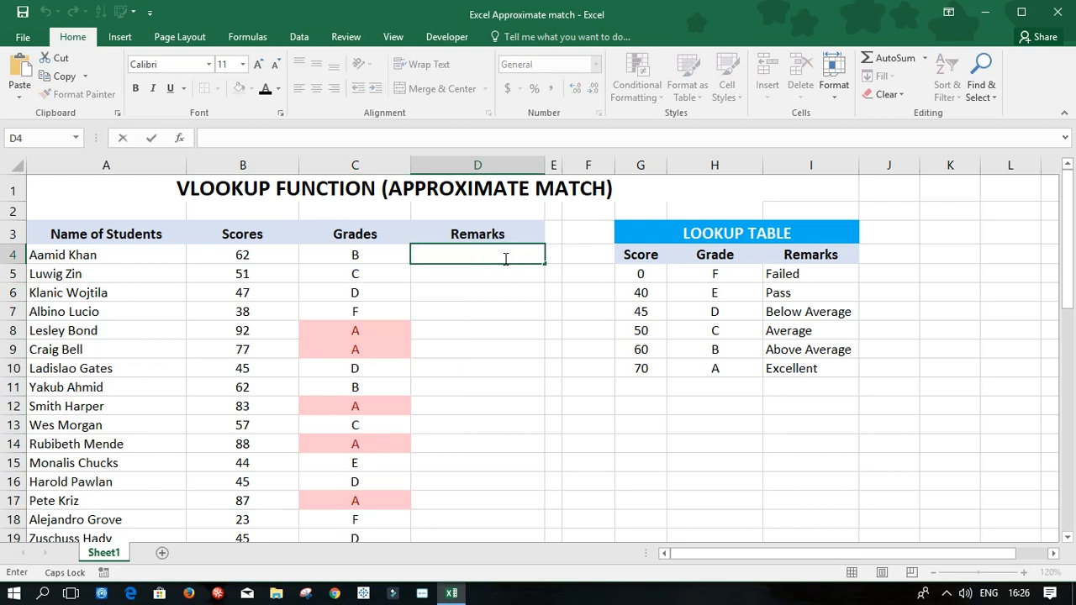
key(ctrl+v)
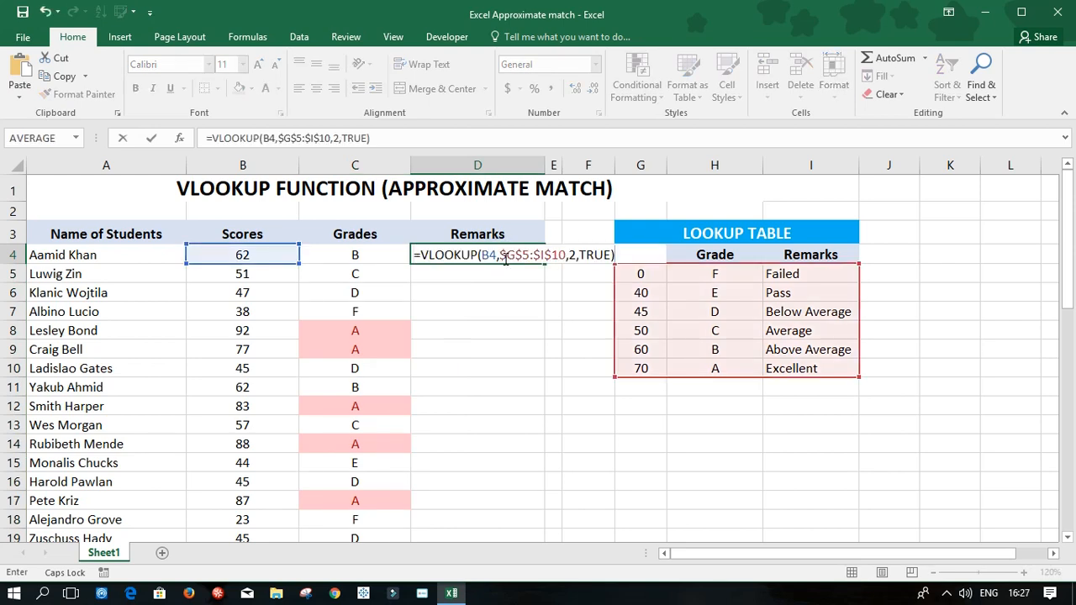
key(Return)
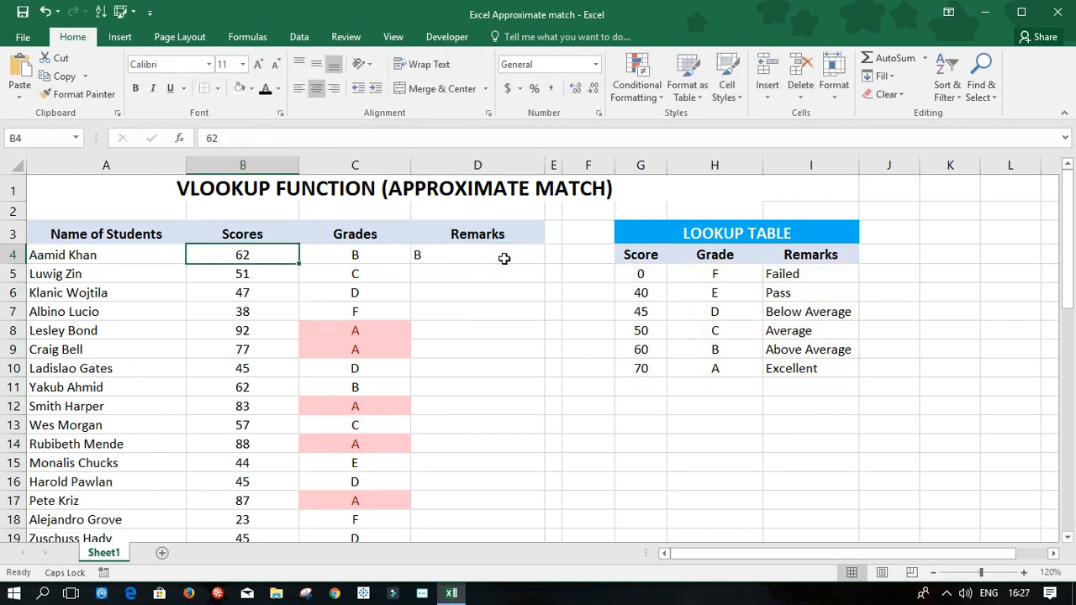
Step: Change the column index number in the D4 VLOOKUP formula to 3 so it looks up the remark
key(Right)
key(Right)
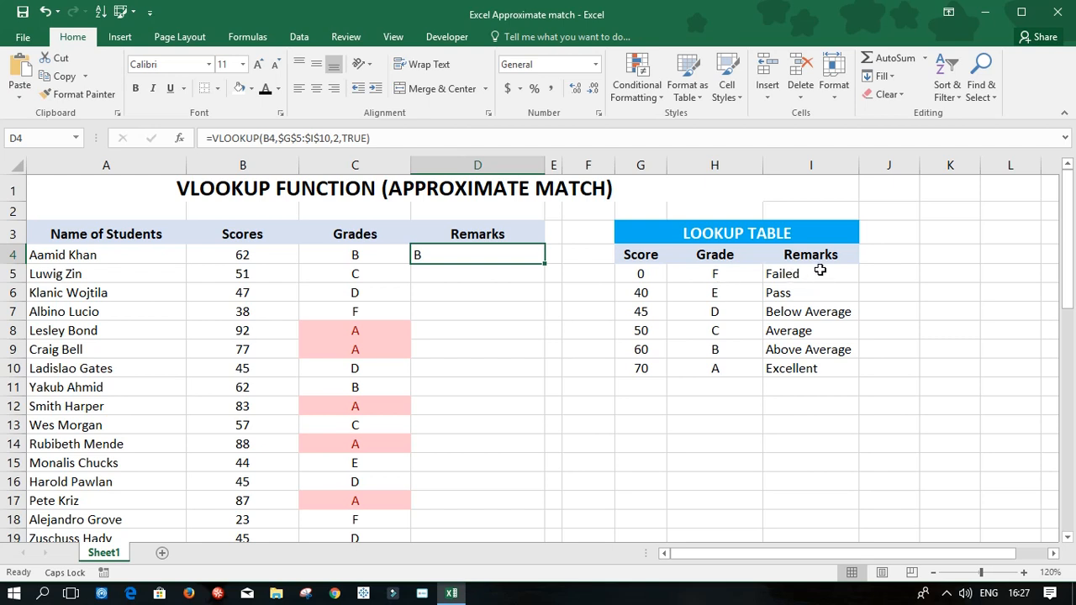
double_click(477, 254)
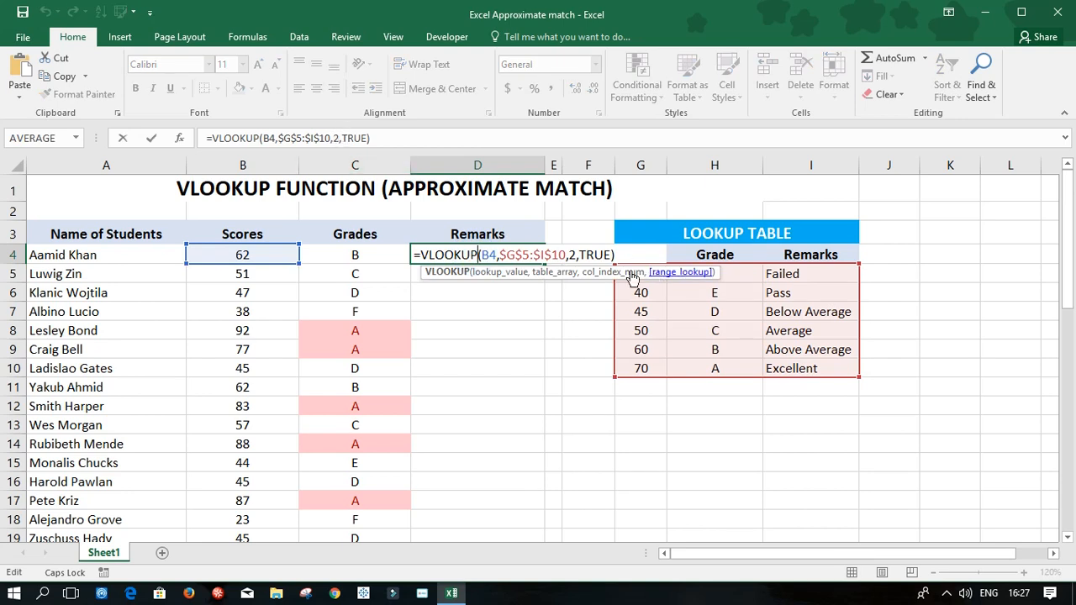
click(577, 255)
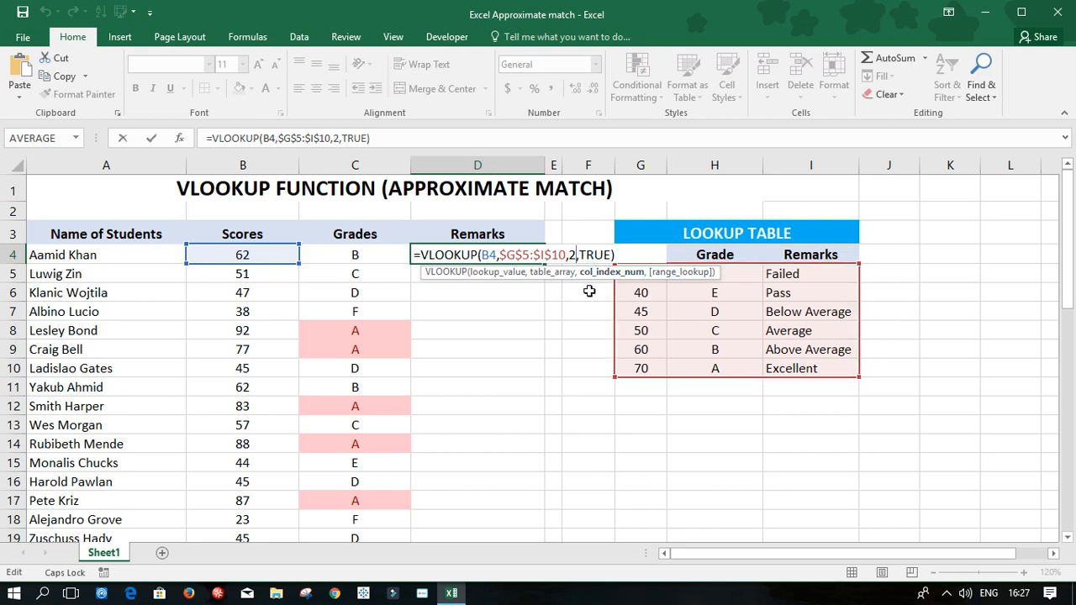
key(BackSpace)
text(3)
key(Return)
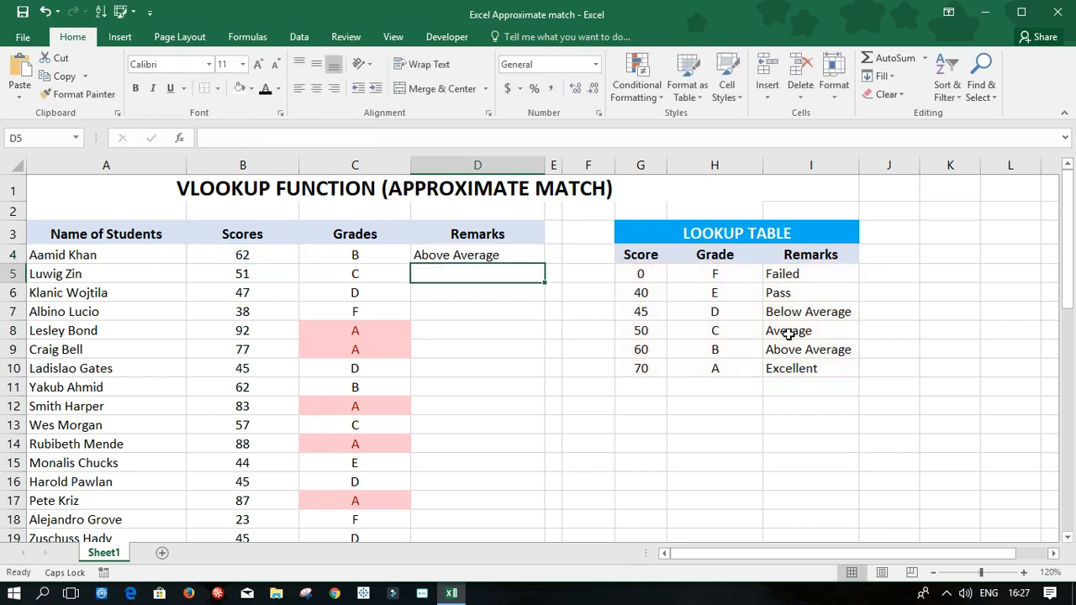
Step: Fill the D4 formula down the Remarks column for all students and left-align the remarks
click(489, 255)
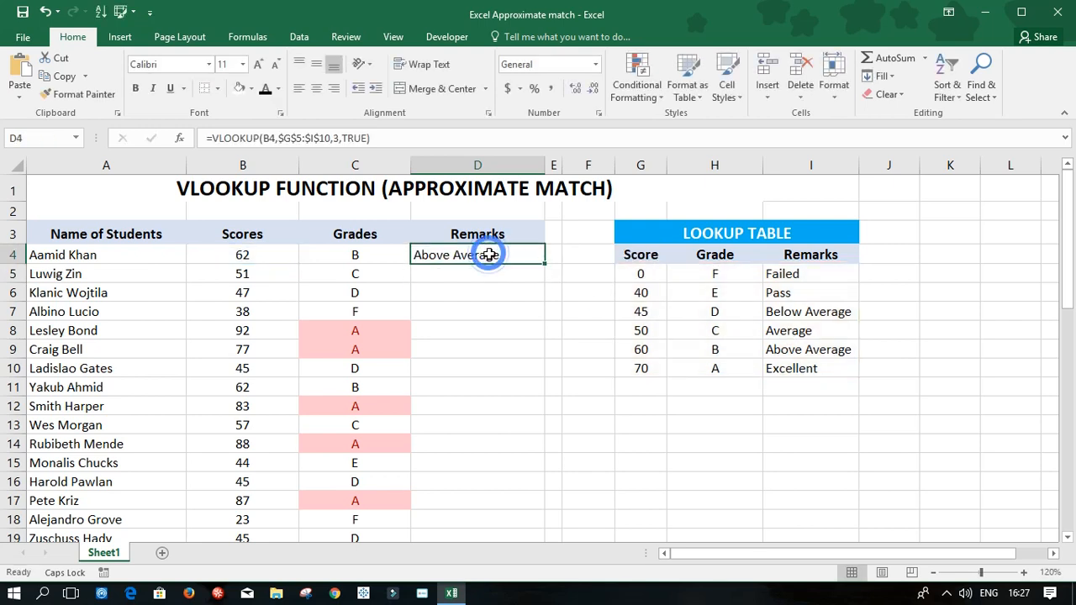
double_click(545, 264)
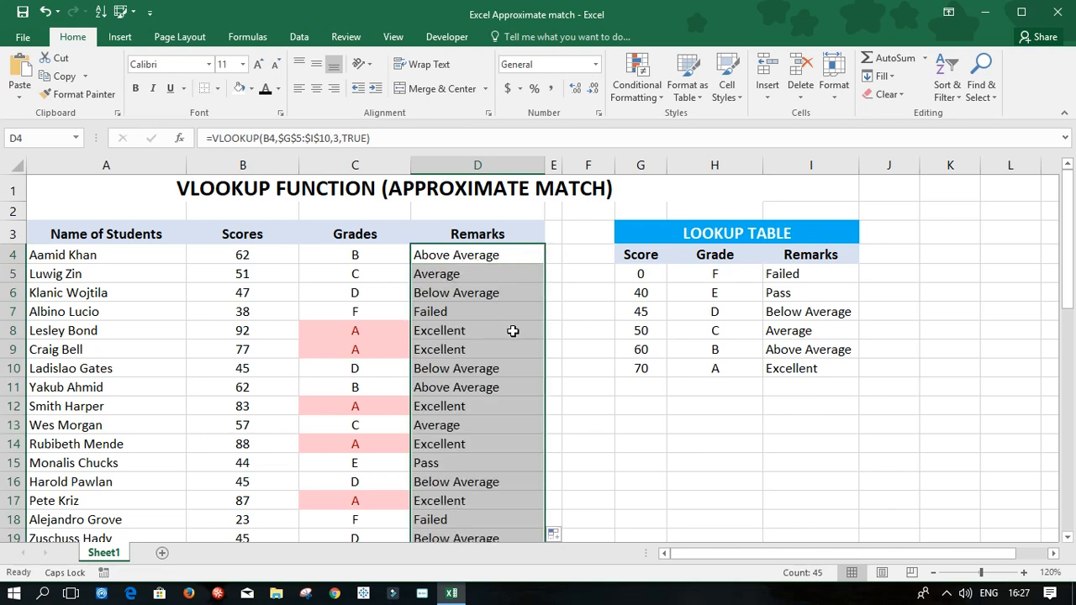
click(316, 89)
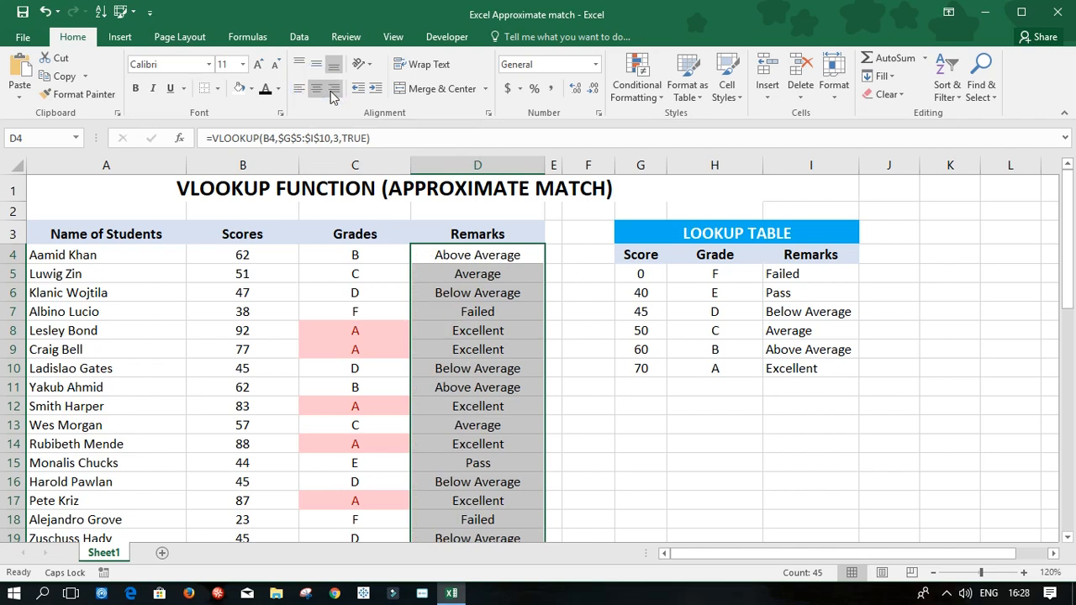
click(333, 92)
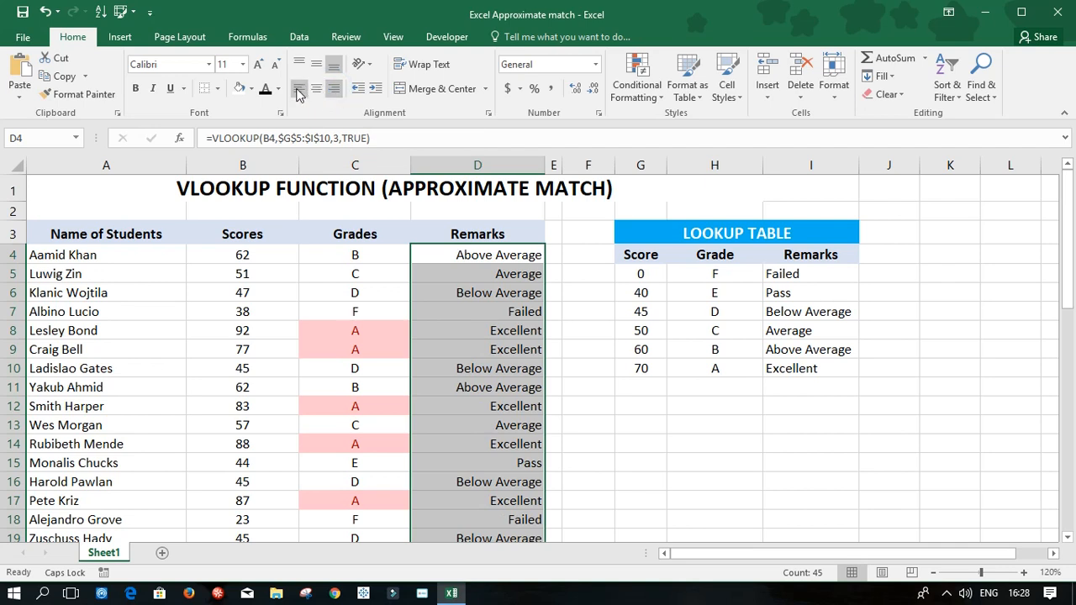
click(298, 89)
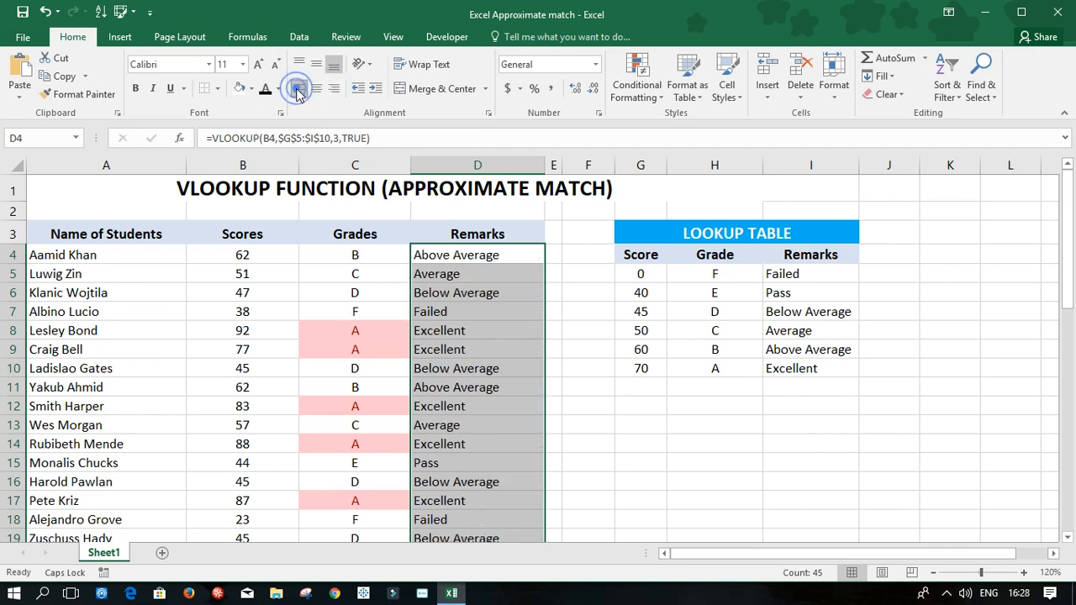
click(678, 426)
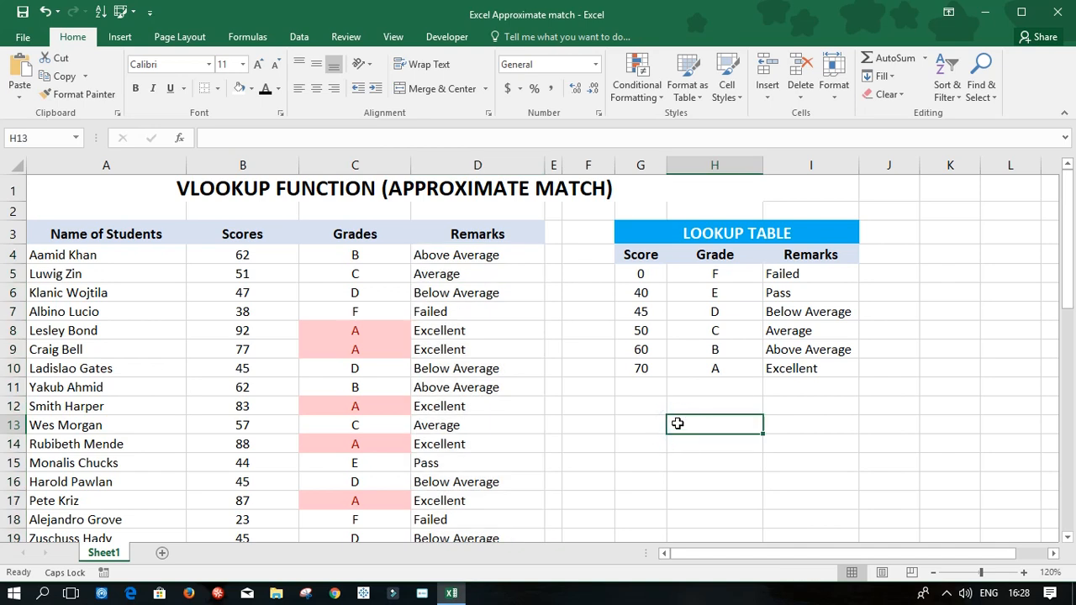